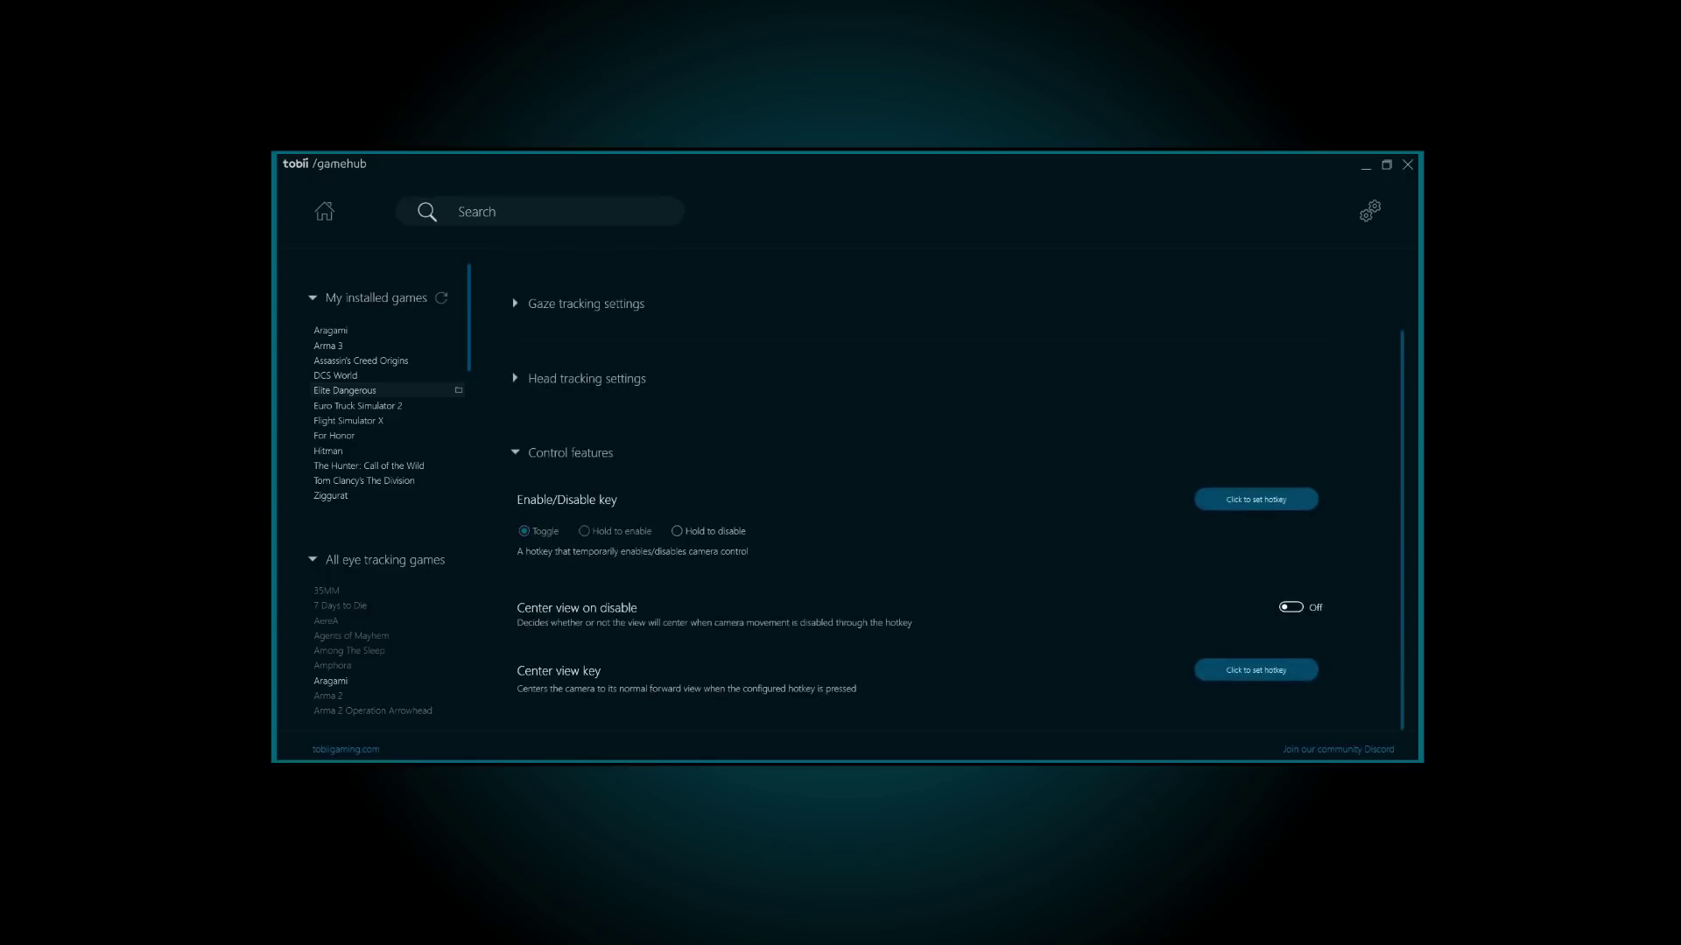
Step: Start assigning a hotkey to the Enable/Disable key for Elite Dangerous
{"action": "left_click", "coordinate": [1256, 500]}
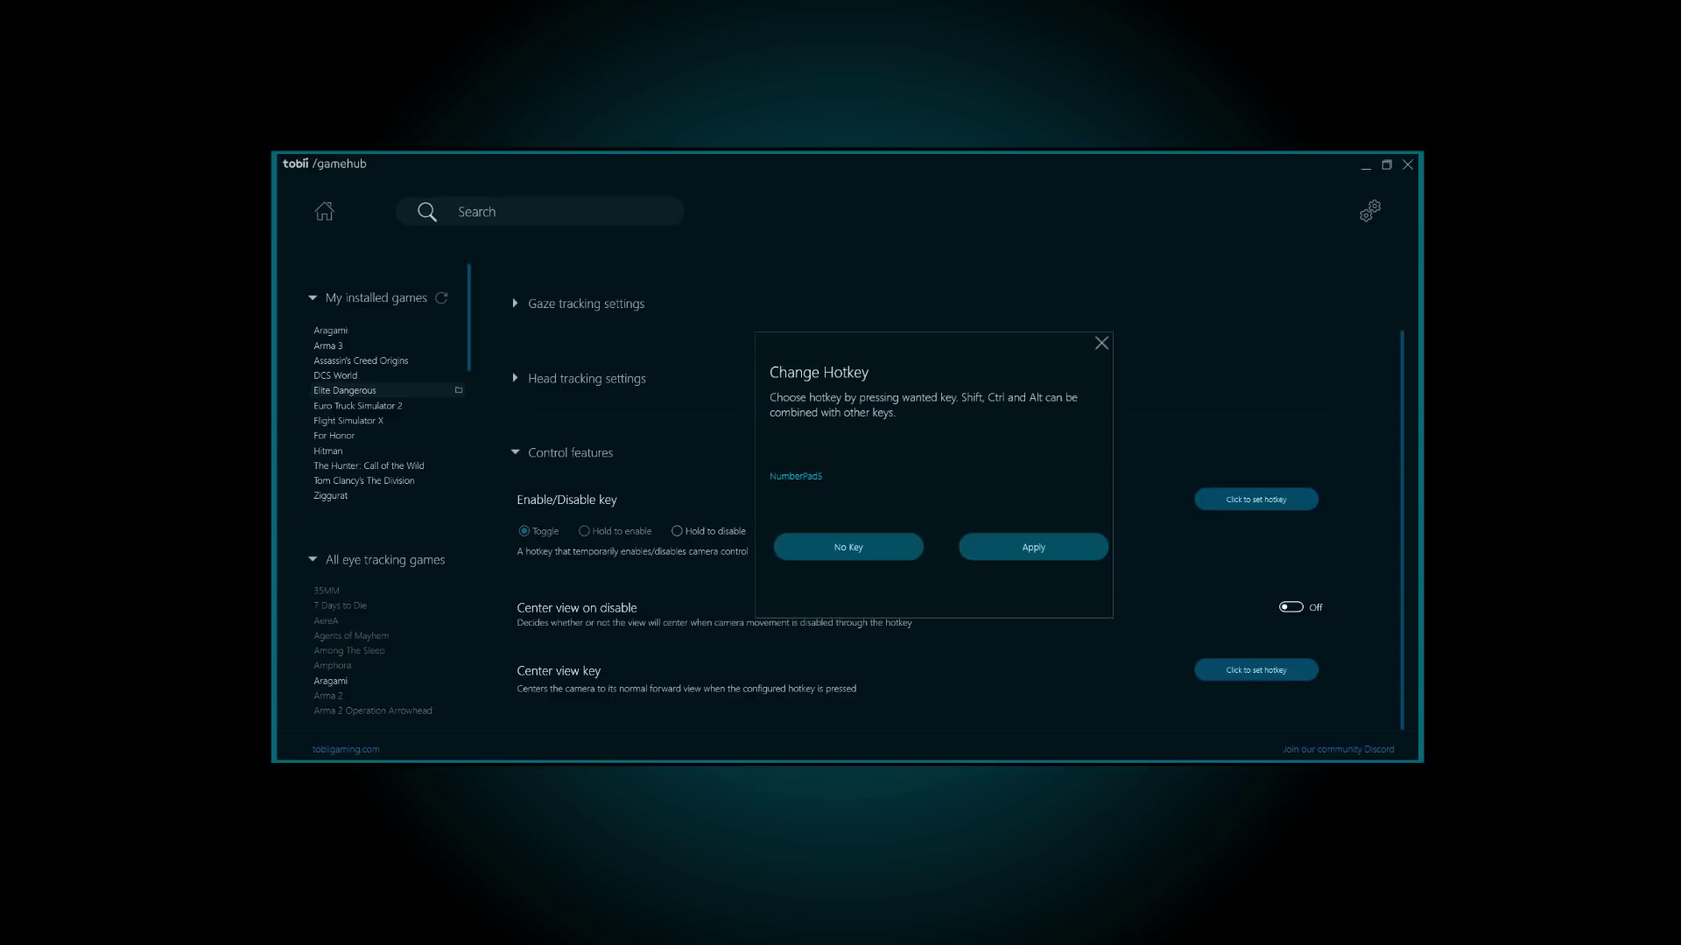